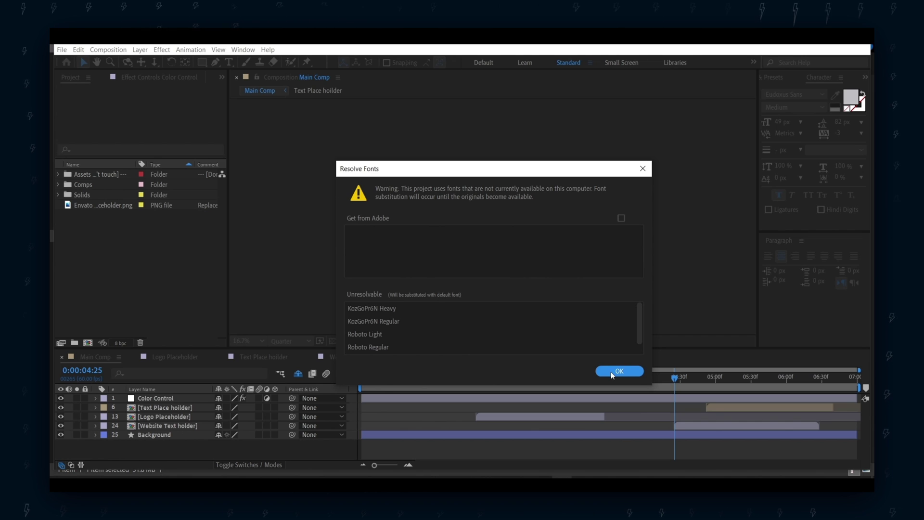
Dismiss the missing-fonts warning and play the Main Comp intro preview from near the start
click(610, 371)
click(654, 439)
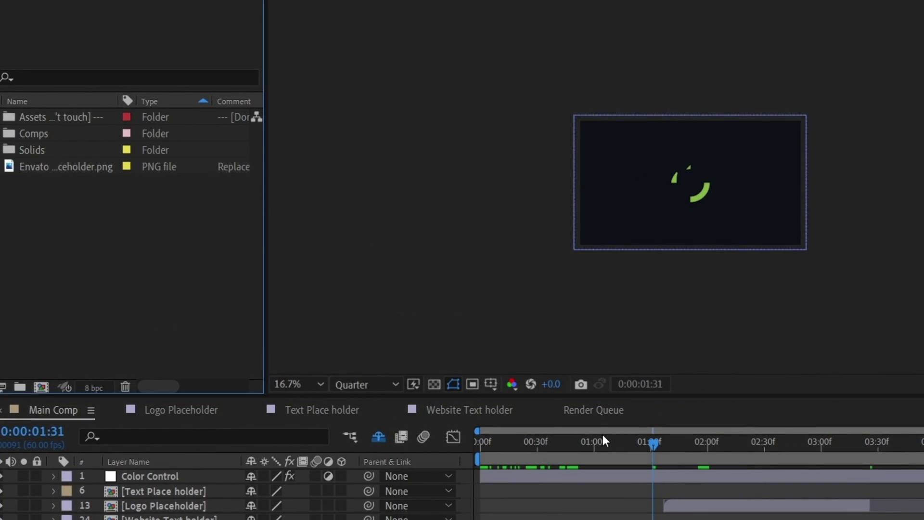
click(533, 440)
key(space)
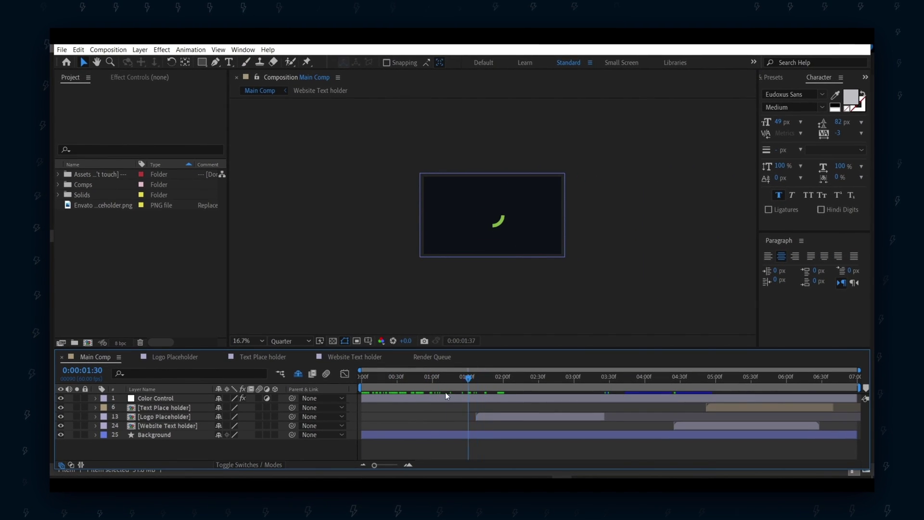
View the Logo, Text and Website Text placeholder comps in turn, then the empty Render Queue
click(178, 356)
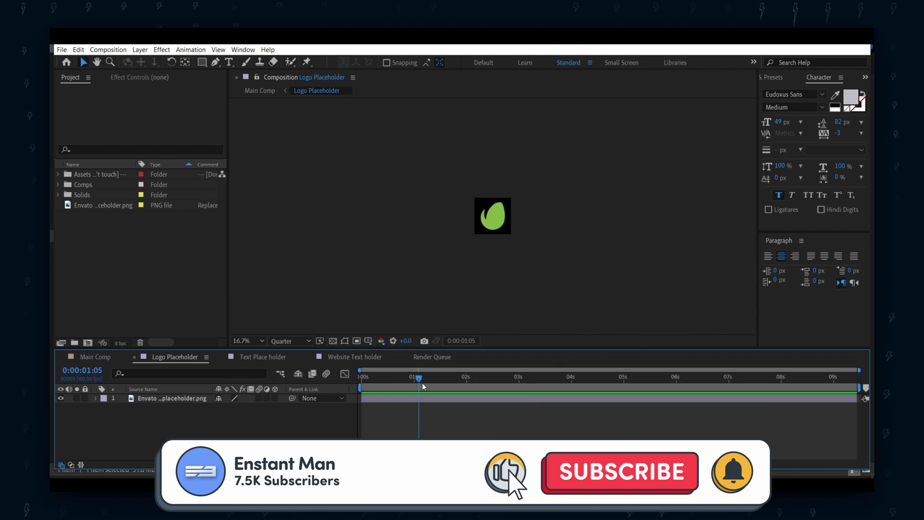
click(280, 357)
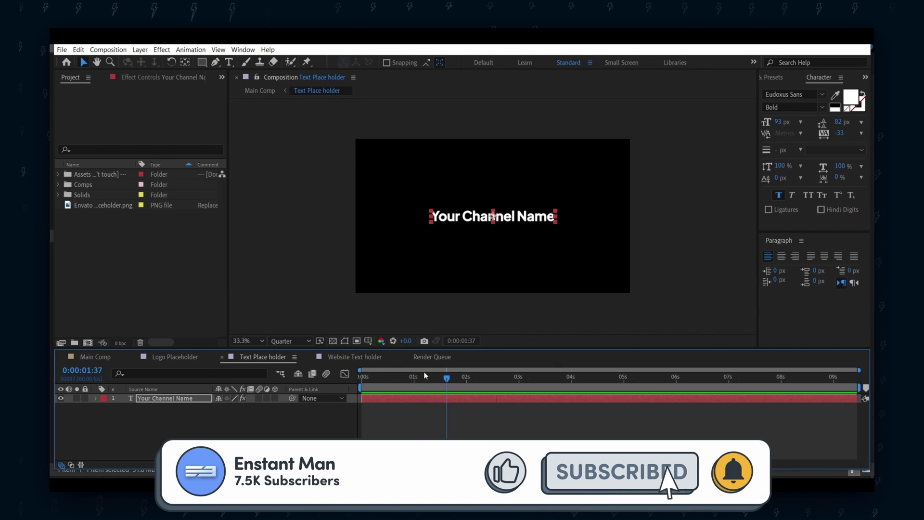
click(351, 357)
drag(408, 385, 466, 388)
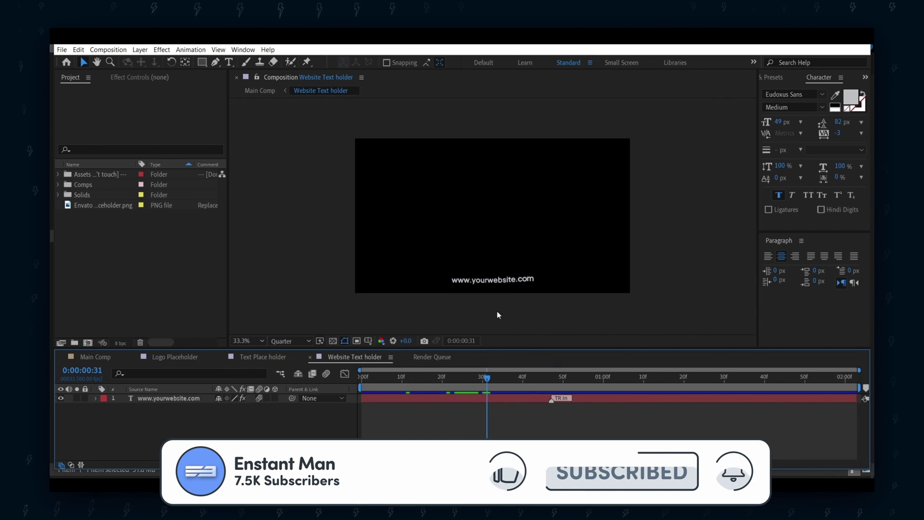
click(432, 356)
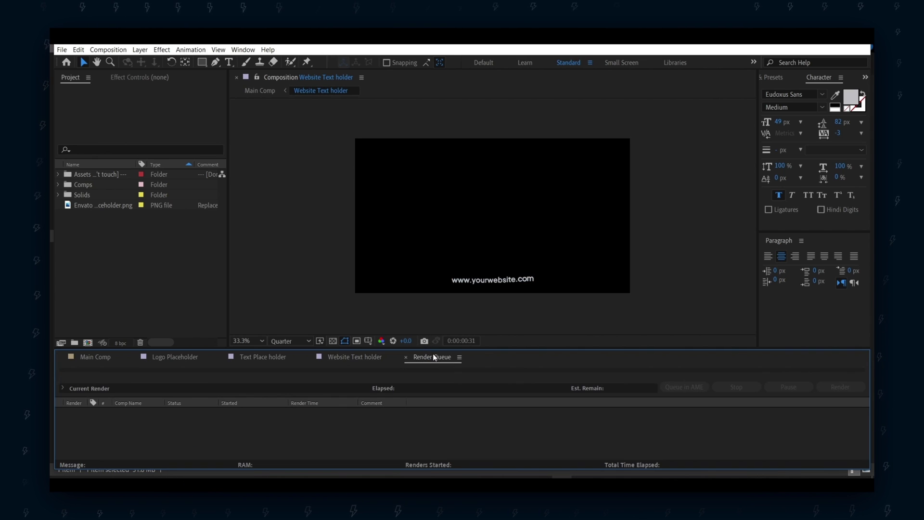
Add Your Logo Placeholder.png as the top layer of the Logo Placeholder comp
click(178, 359)
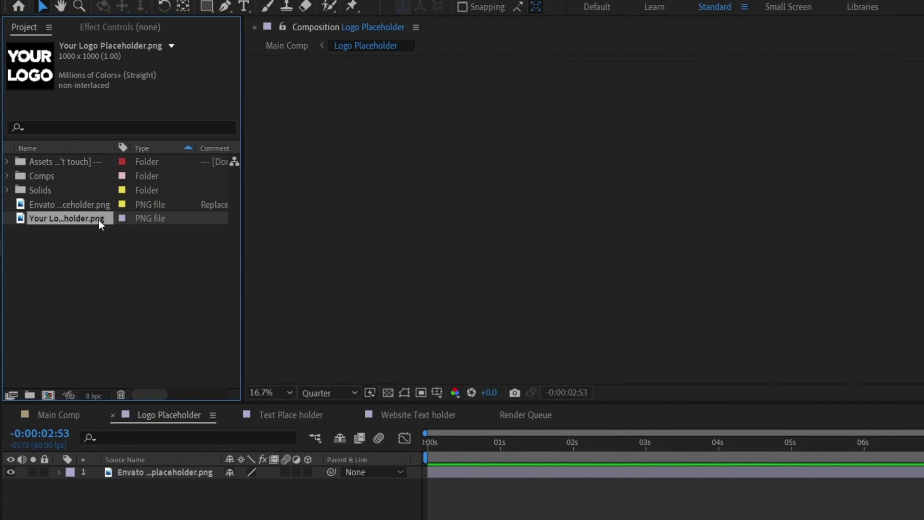
drag(67, 222, 156, 455)
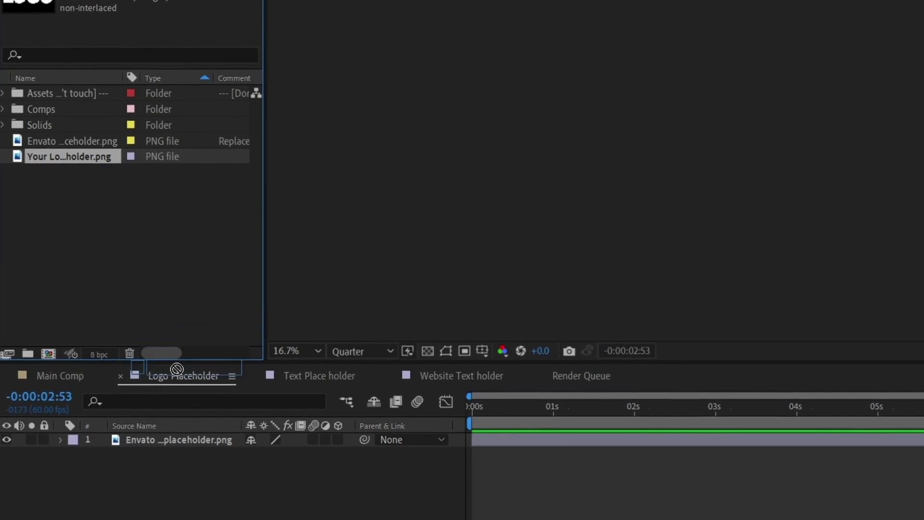
drag(166, 422, 161, 435)
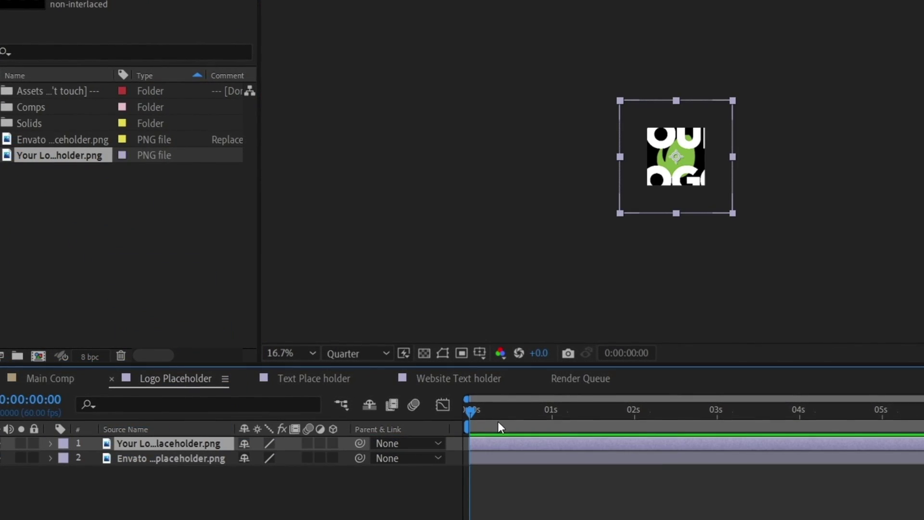
Scale the logo layer to 44% and hide the green Envato placeholder layer
key(s)
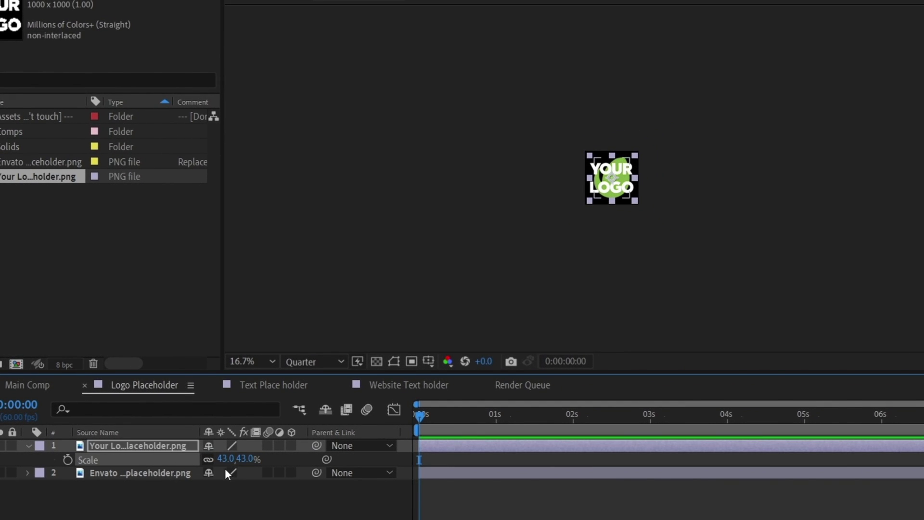
key(F2)
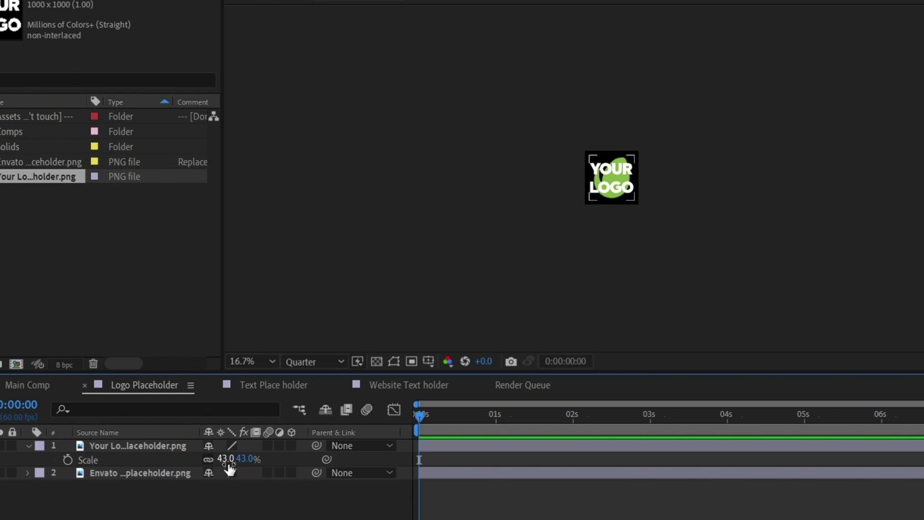
text(44)
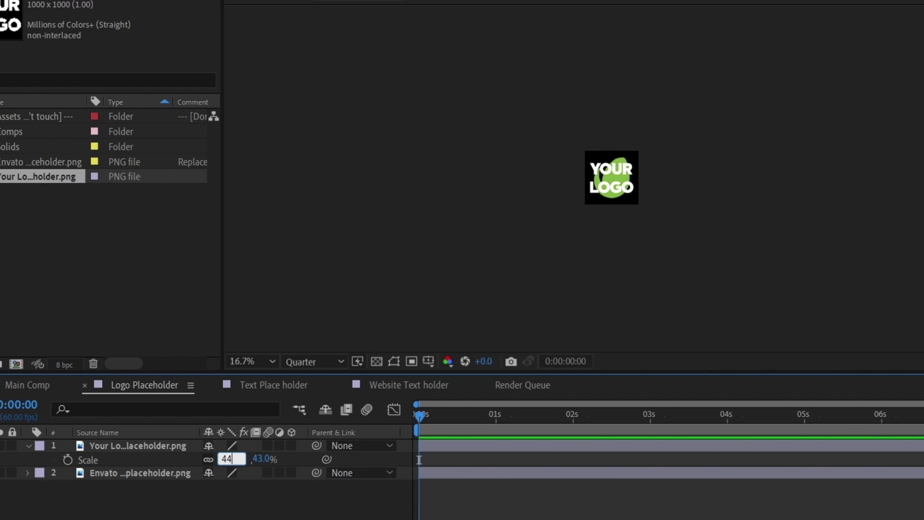
click(289, 442)
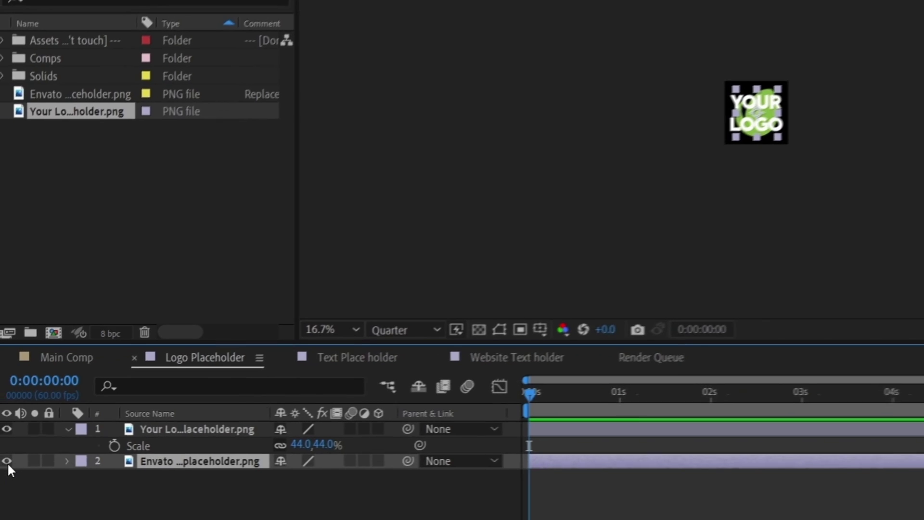
click(5, 463)
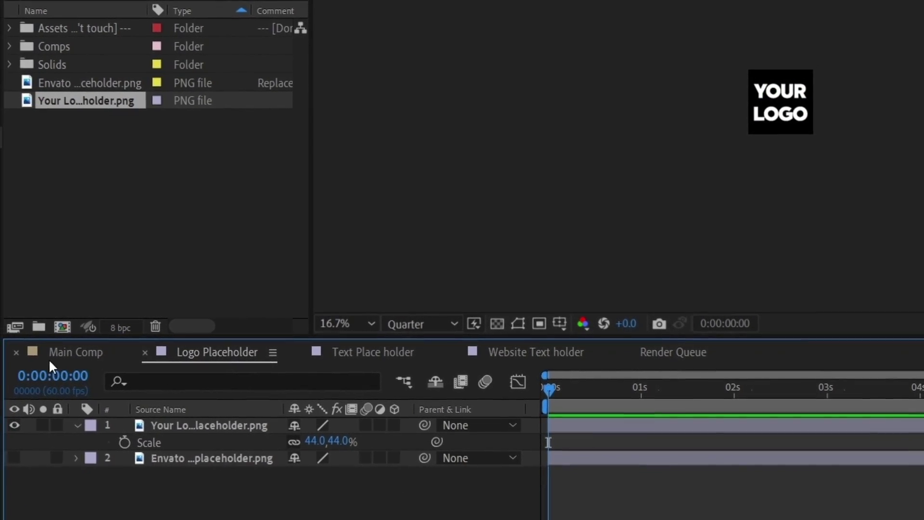
Scrub through Main Comp to check the new logo
click(48, 359)
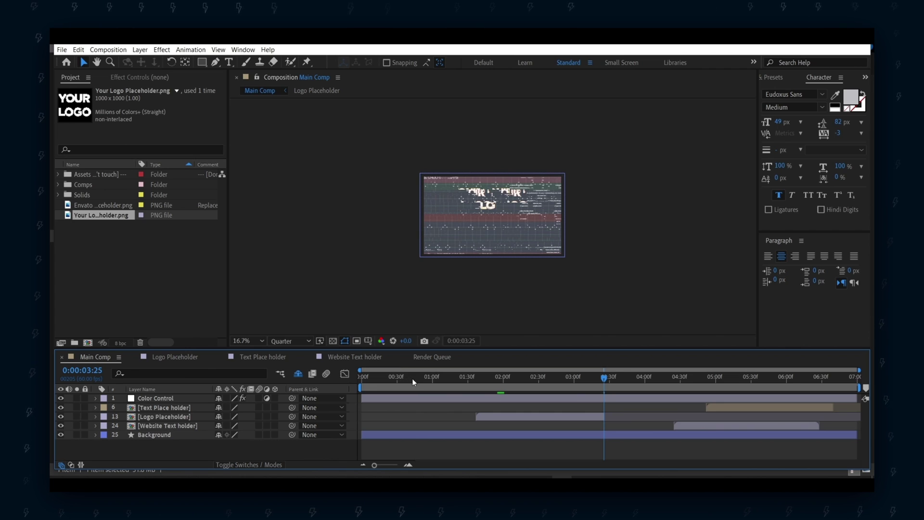
drag(402, 379, 434, 391)
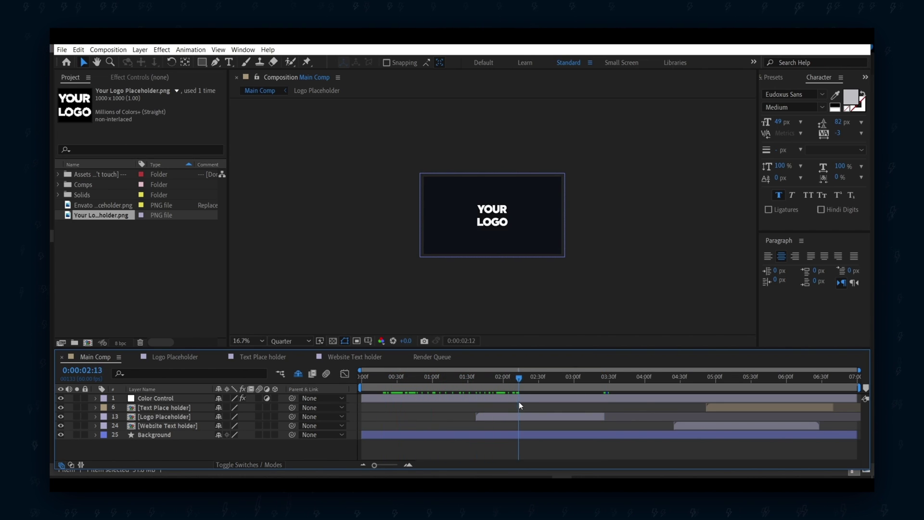
drag(569, 413, 587, 409)
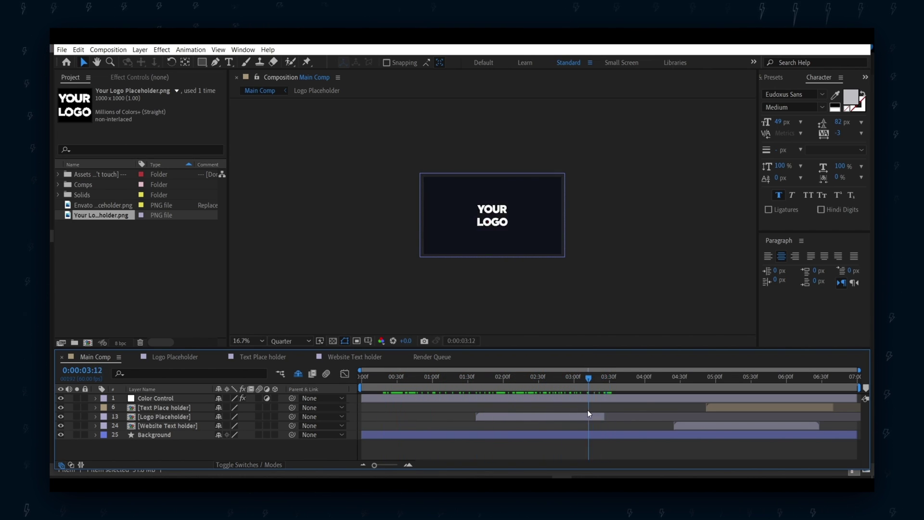
Retype the Text Place holder title as 'My awesome brand' at 91 px and preview it in Main Comp
click(262, 356)
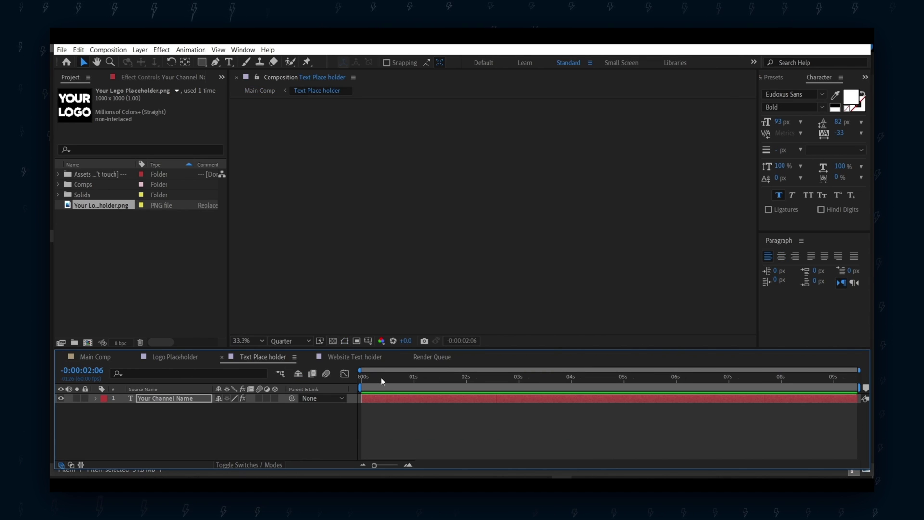
click(420, 380)
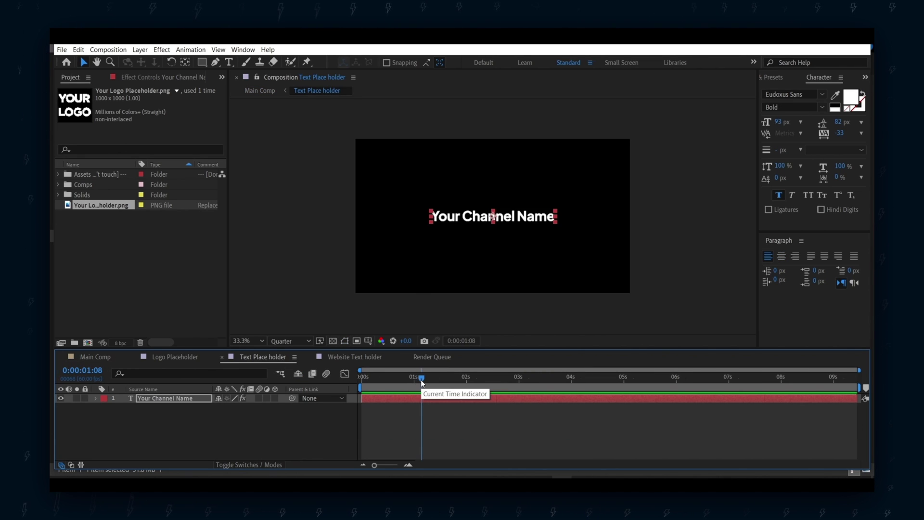
double_click(169, 398)
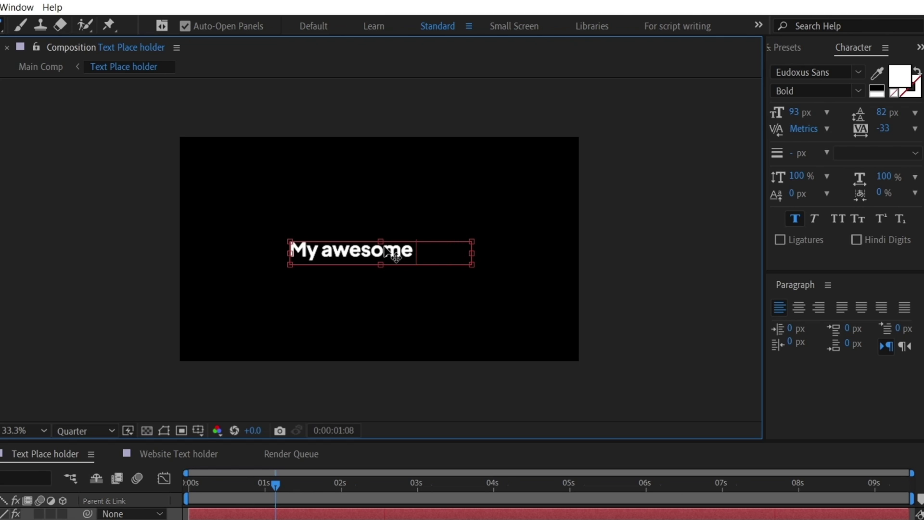
key(ctrl+a)
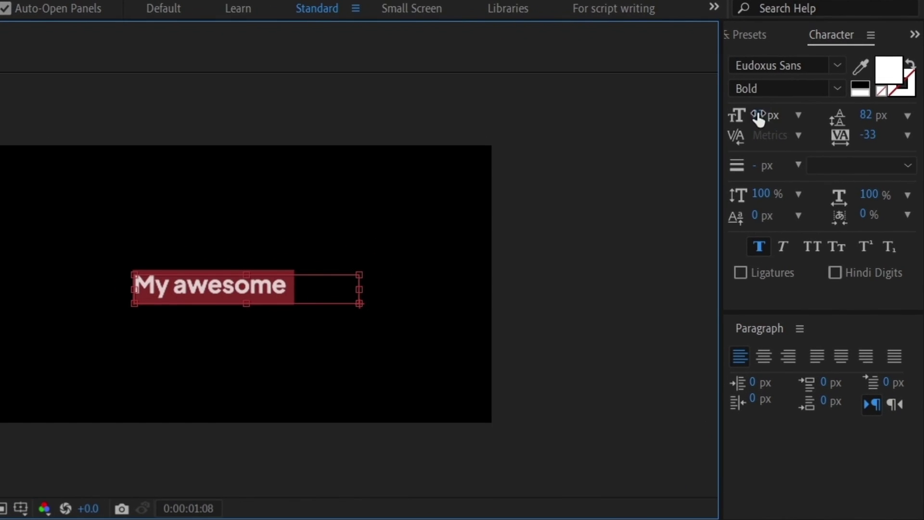
key(Escape)
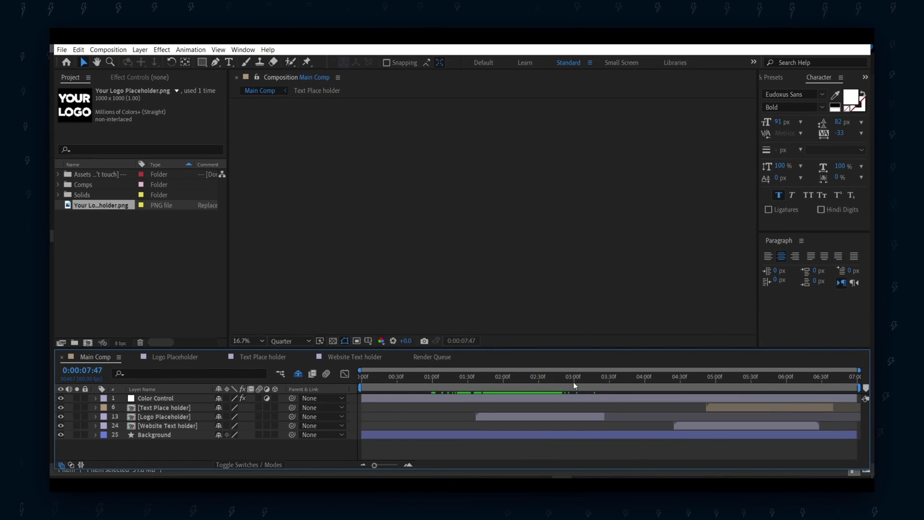
drag(694, 380, 690, 379)
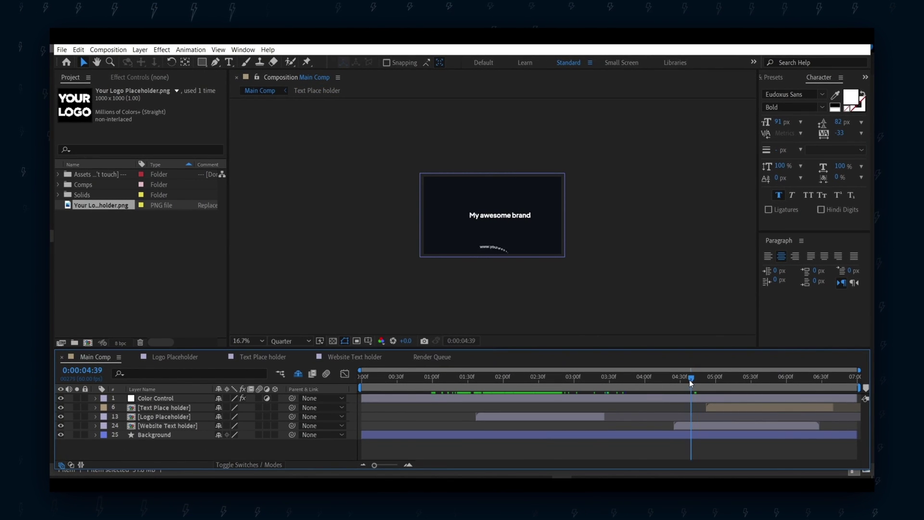
click(355, 356)
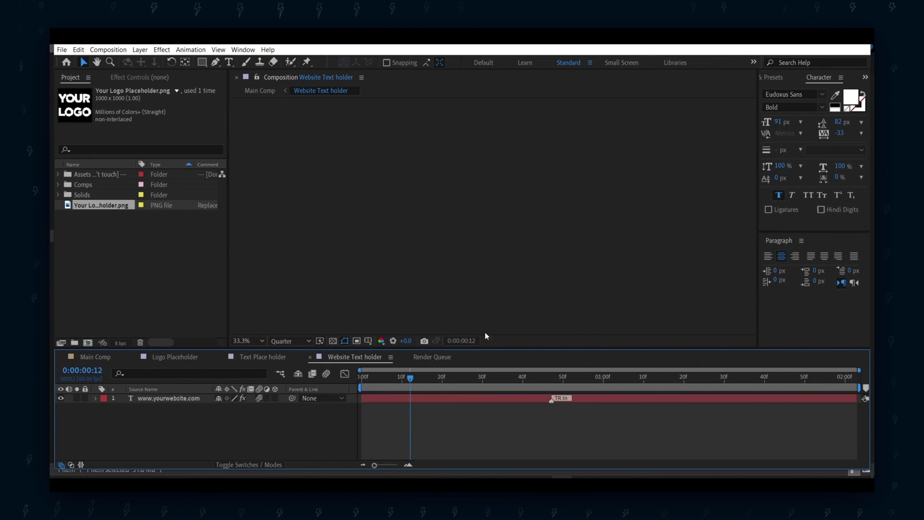
click(480, 378)
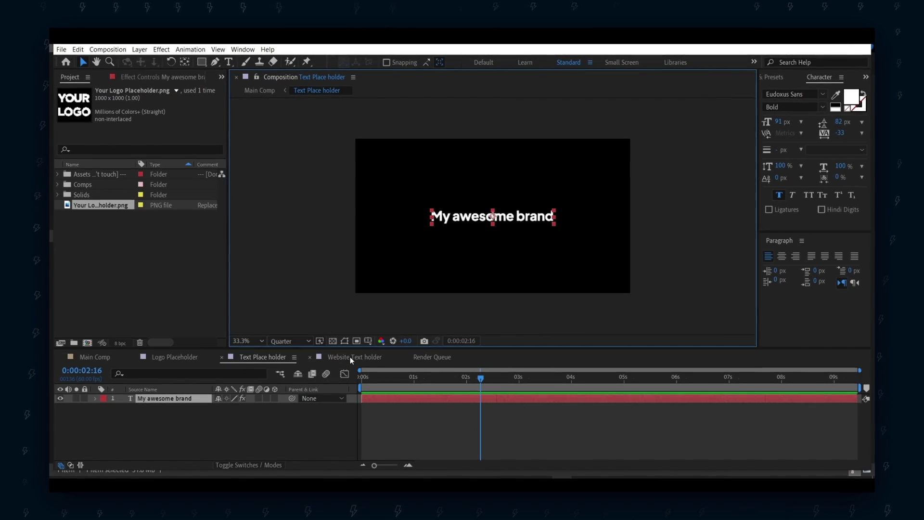
click(350, 356)
double_click(493, 280)
text(www.my.comywebsite)
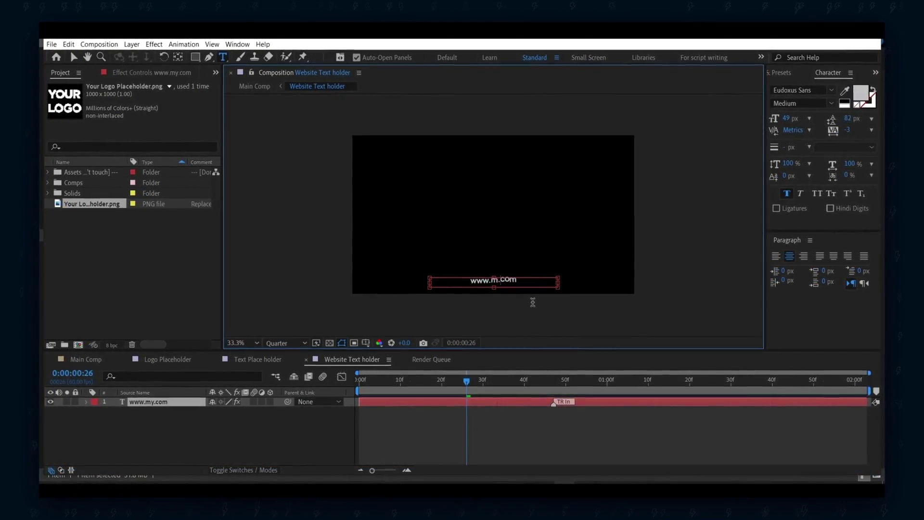
drag(467, 382, 661, 380)
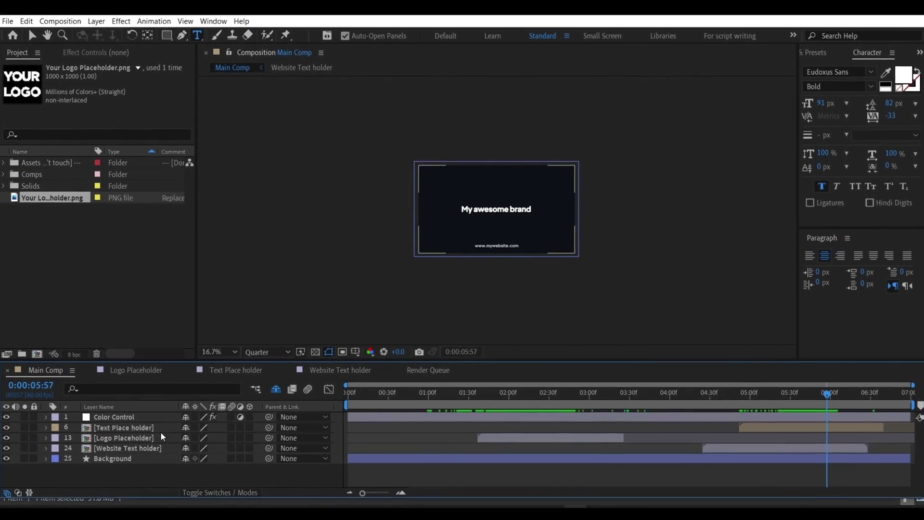
click(128, 448)
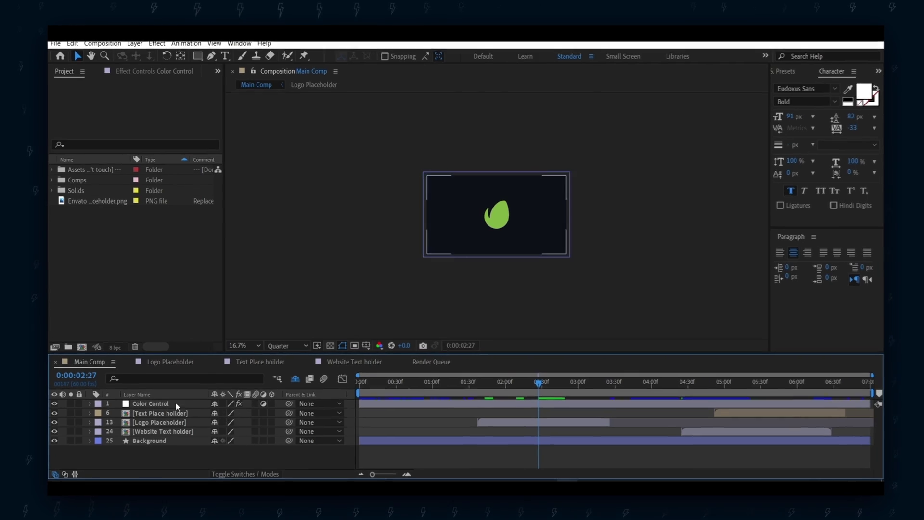
Set the Color Control effect's Text Color to purple for the channel name
click(161, 402)
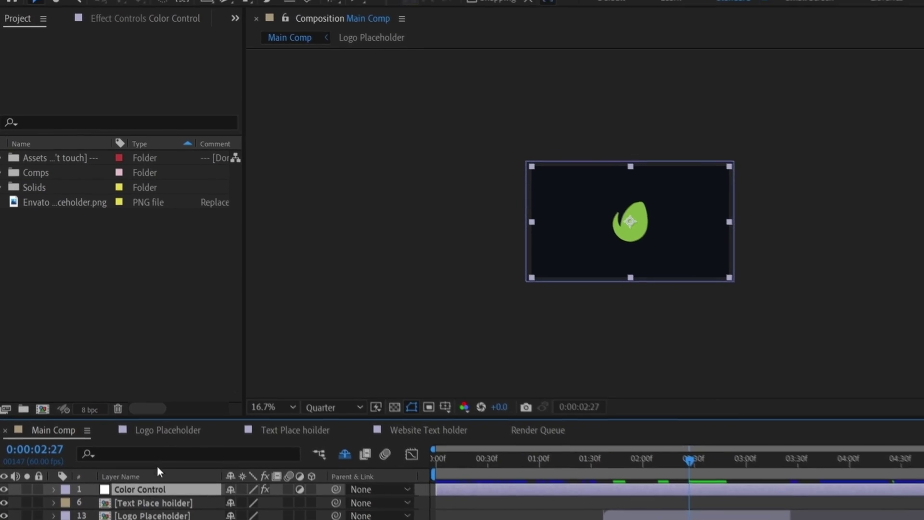
click(125, 17)
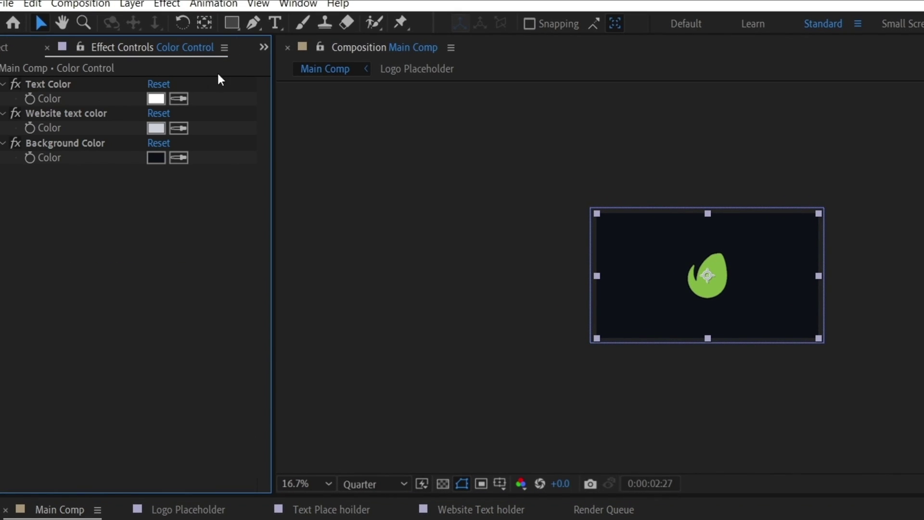
click(299, 5)
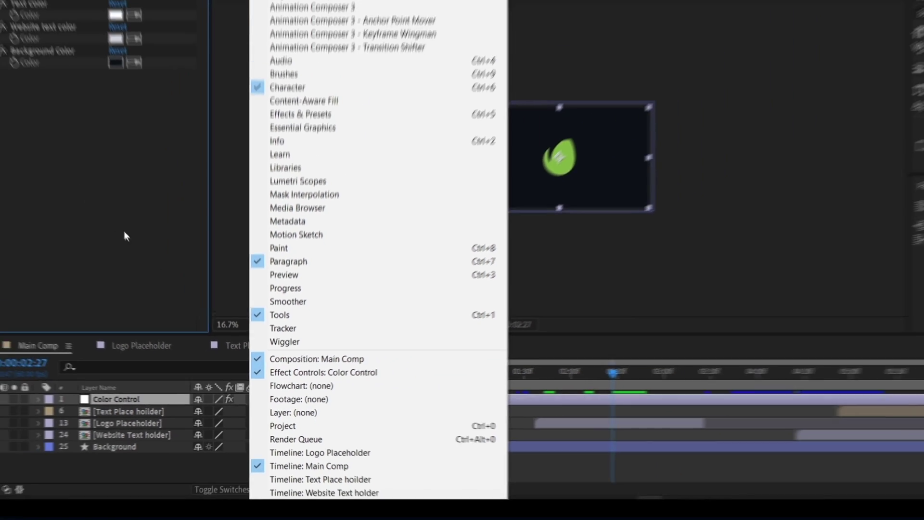
click(123, 236)
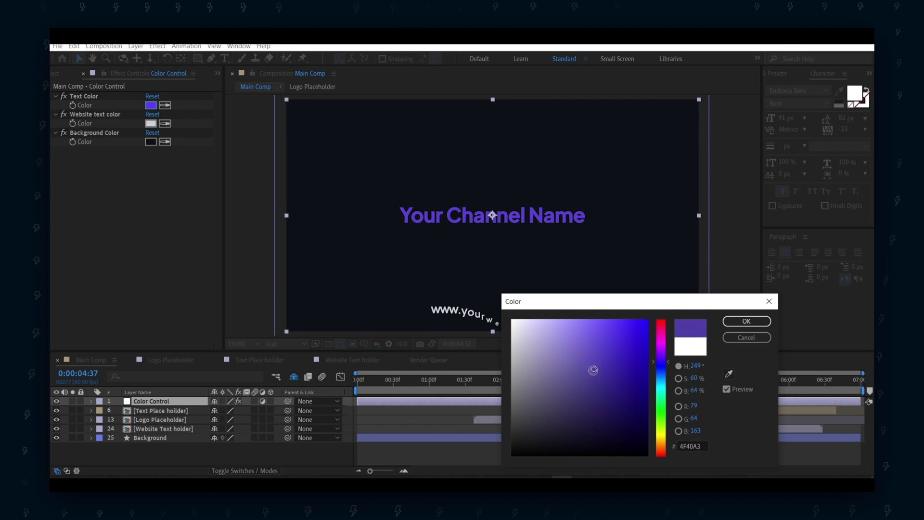
click(752, 319)
Set the website text colour to 566075 and the background colour to white FFFFFF
click(150, 124)
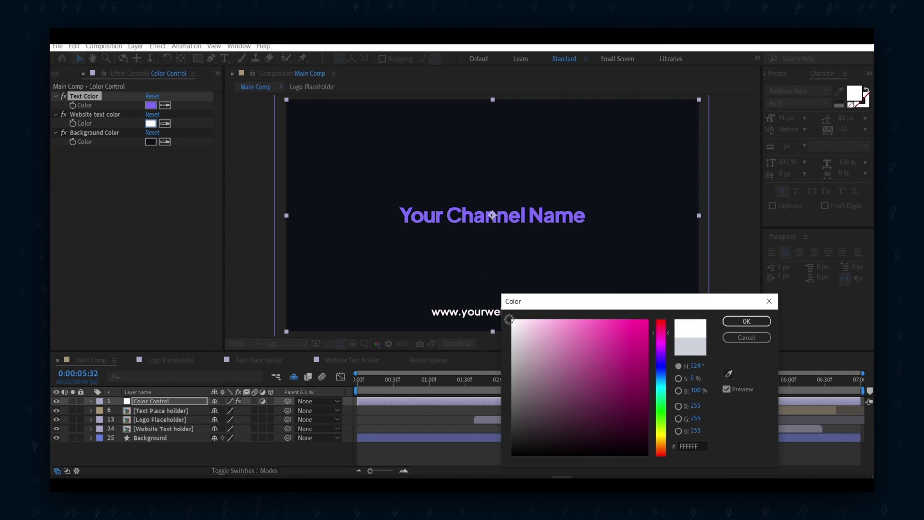
key(Return)
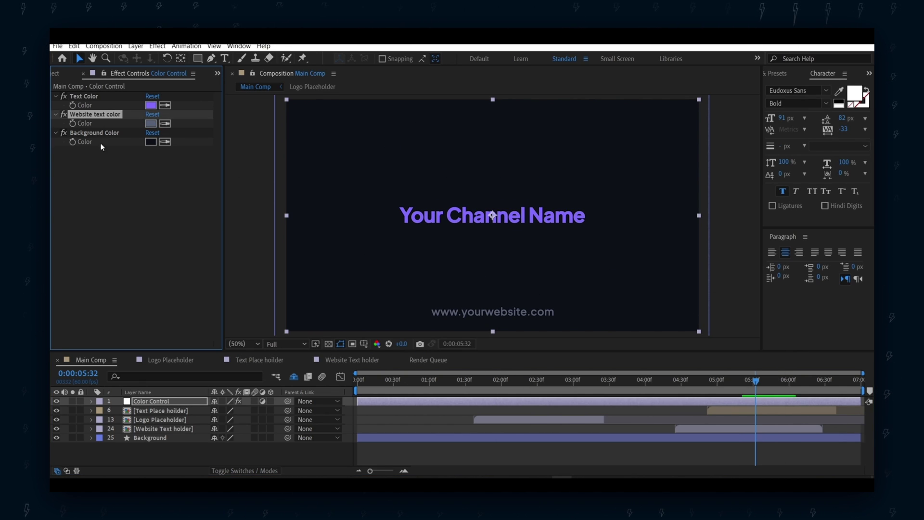
click(150, 142)
drag(534, 341, 469, 265)
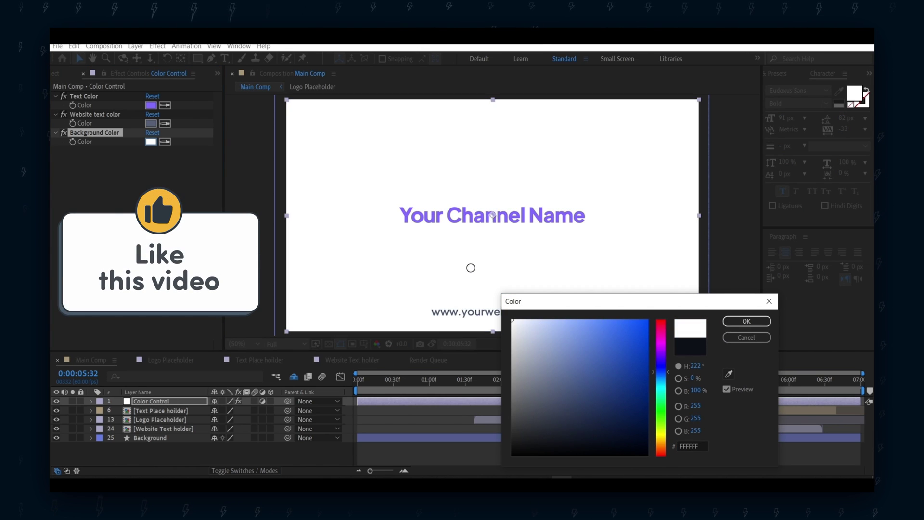
click(760, 322)
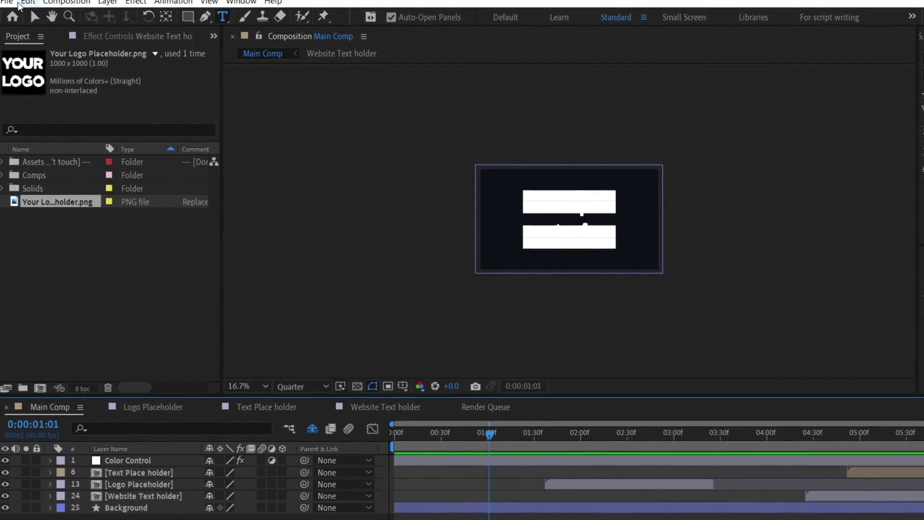
Queue Main Comp using File > Export > Add to Render Queue
click(7, 3)
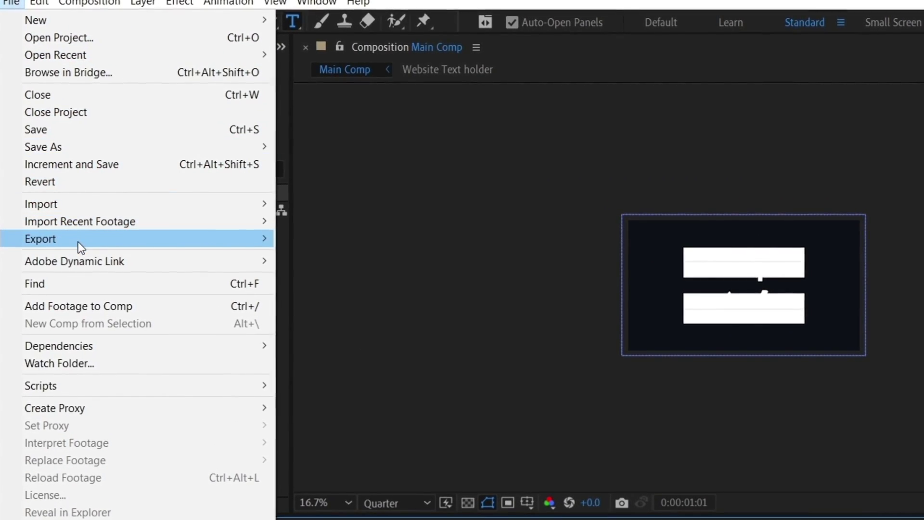
mouse_move(68, 240)
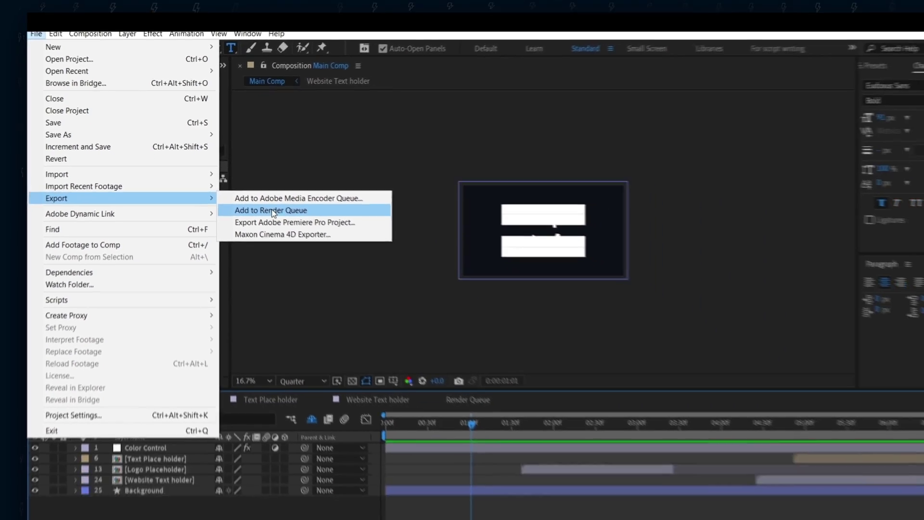
click(318, 254)
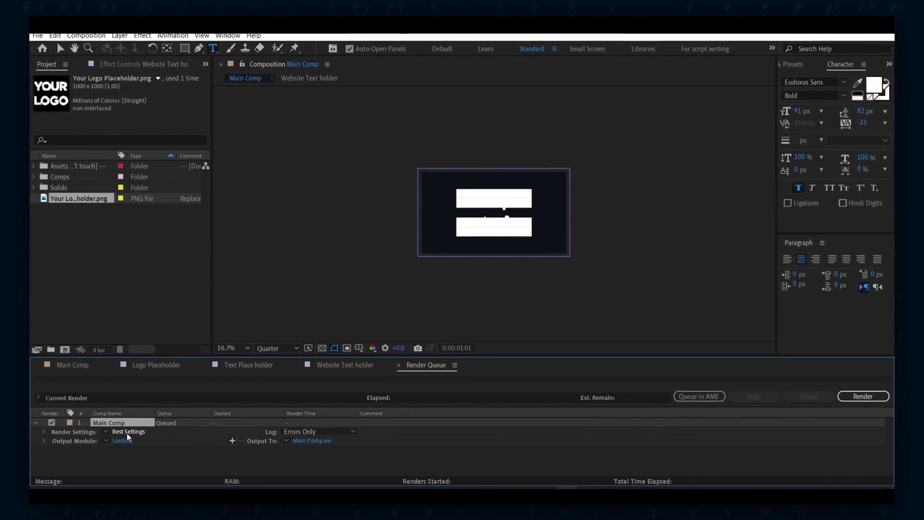
Keep Best quality in Main Comp's render settings
click(127, 432)
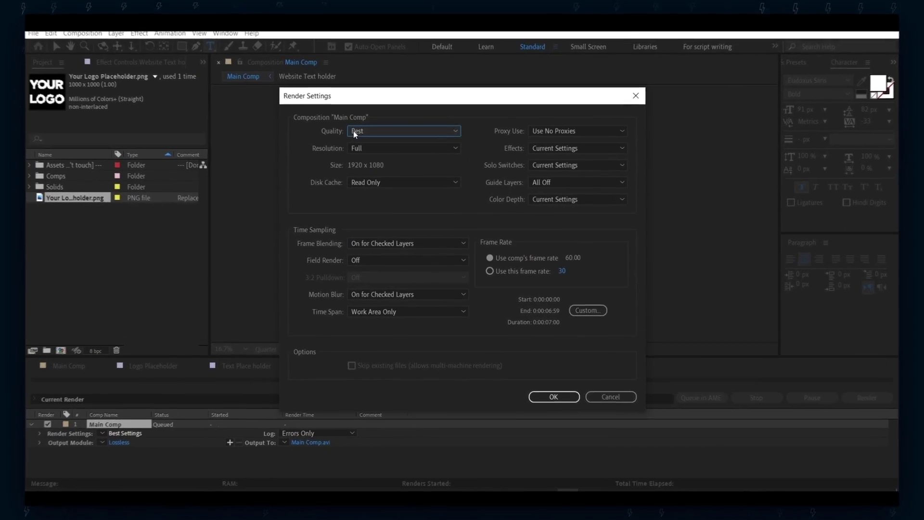
click(384, 137)
click(371, 161)
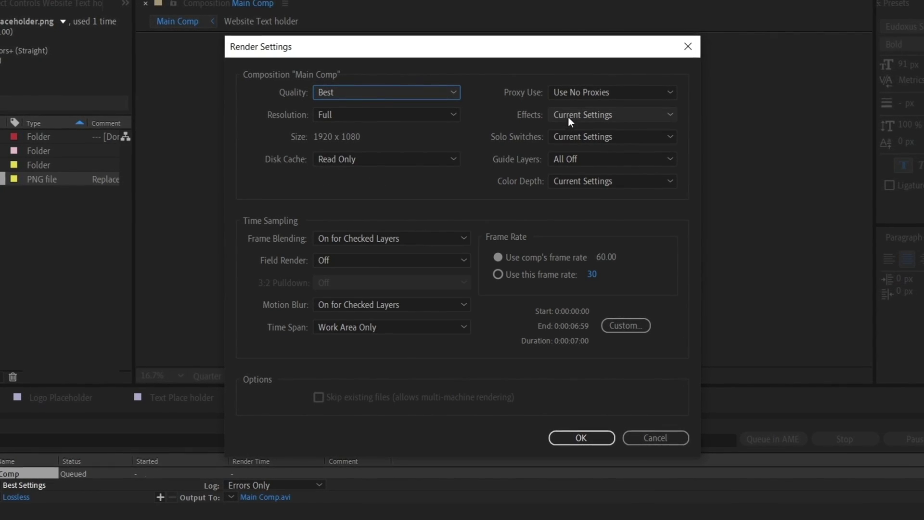
click(581, 438)
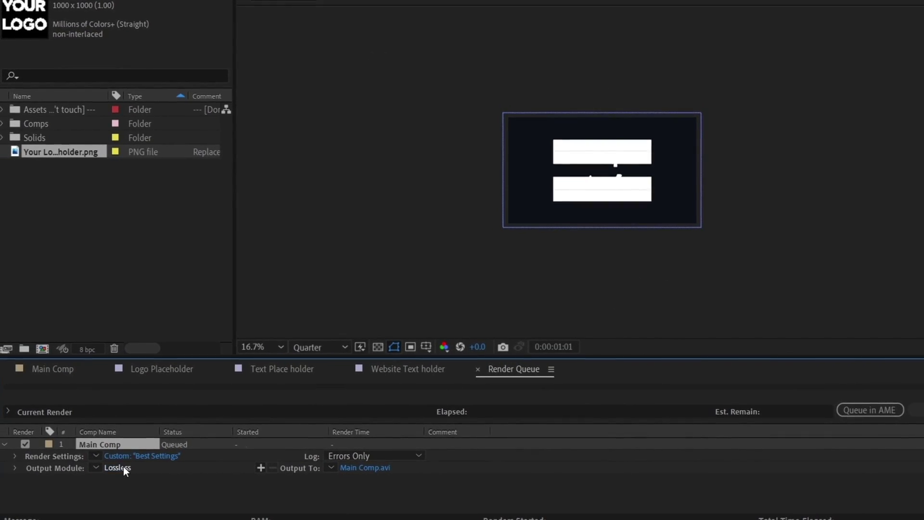
Set the output module format to QuickTime with no post-render action
click(124, 466)
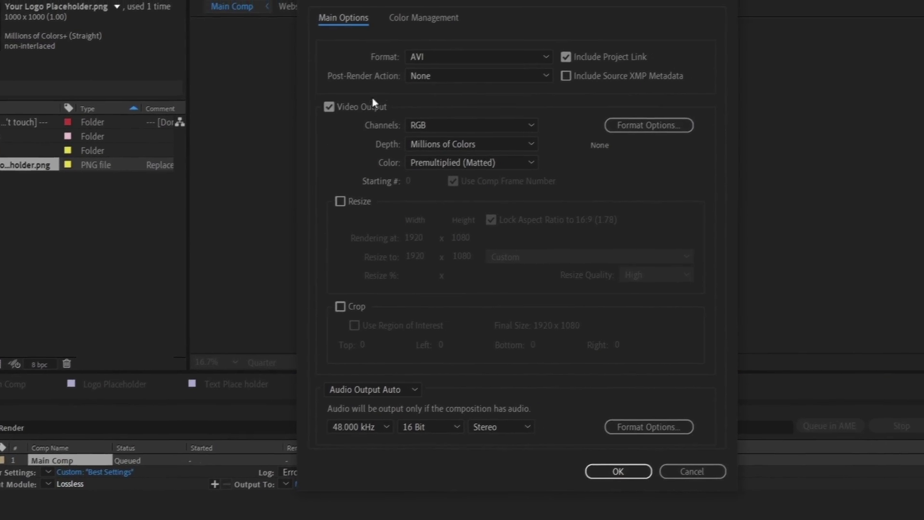
click(467, 43)
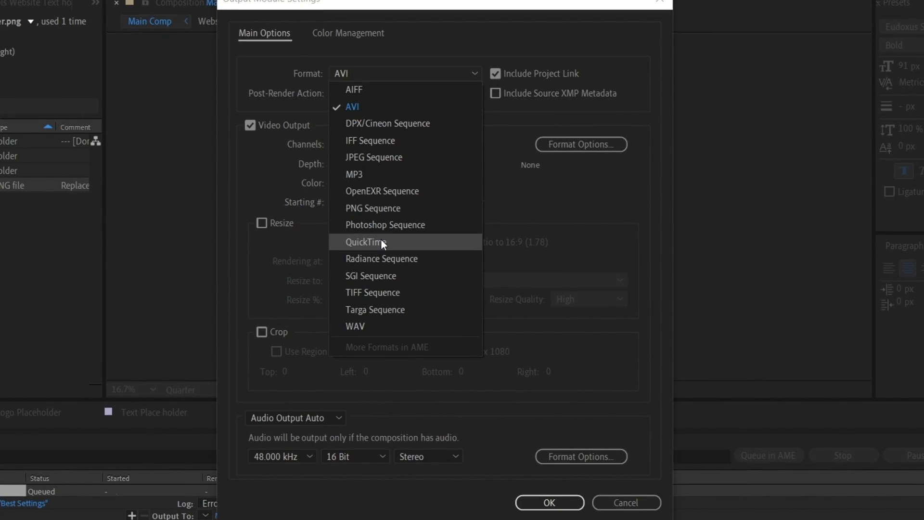
click(381, 241)
click(349, 90)
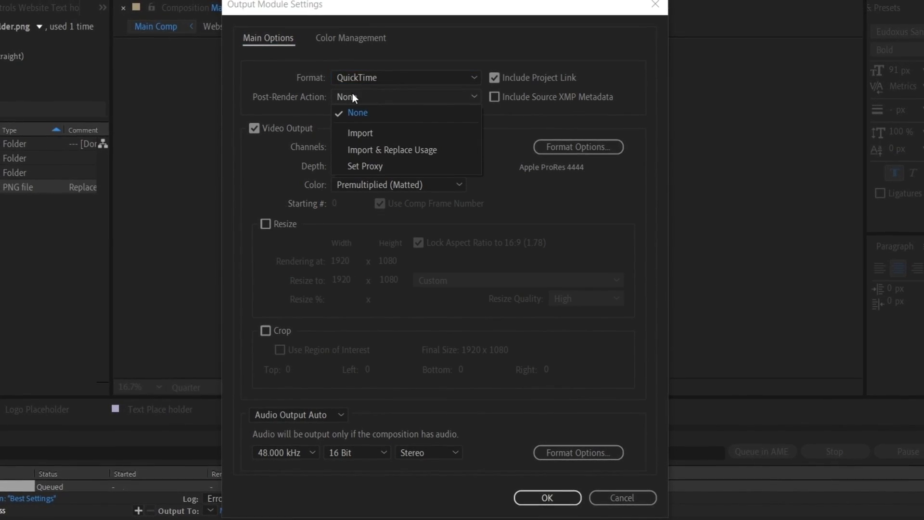
click(358, 112)
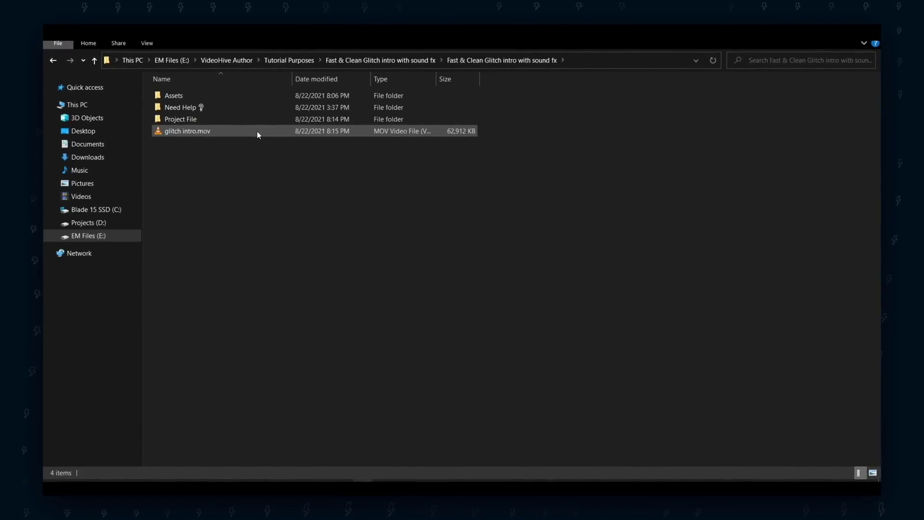
Play the rendered glitch intro.mov in VLC, then go back to the Main Comp timeline
click(257, 130)
double_click(198, 130)
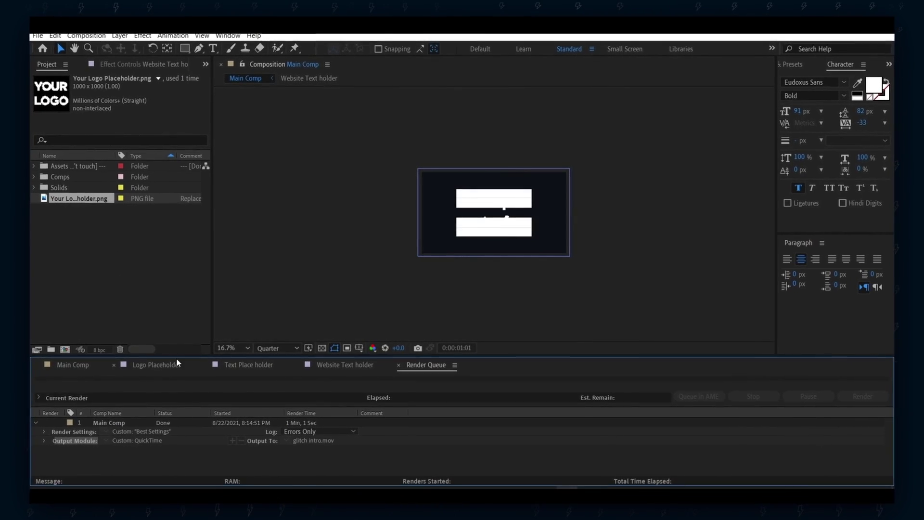
click(70, 364)
Send Main Comp to Adobe Media Encoder via File > Export > Add to Adobe Media Encoder Queue
drag(355, 387, 394, 389)
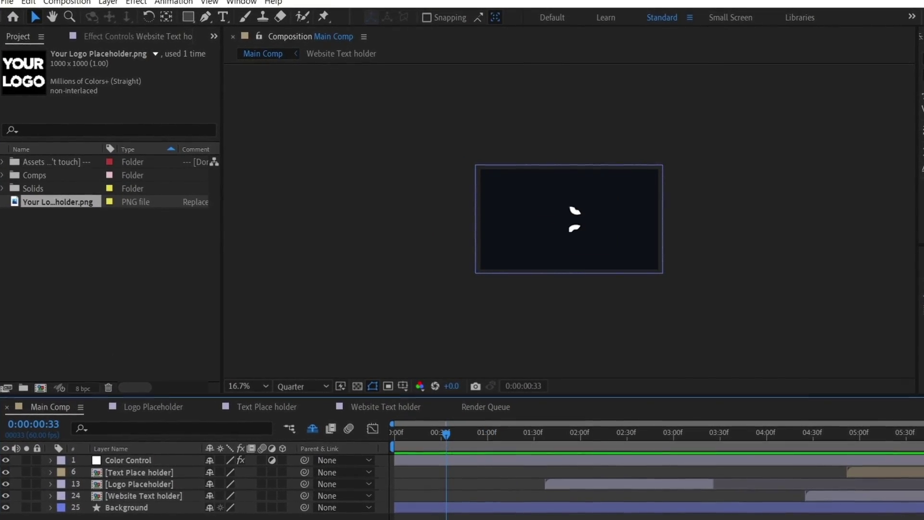
click(8, 2)
mouse_move(81, 182)
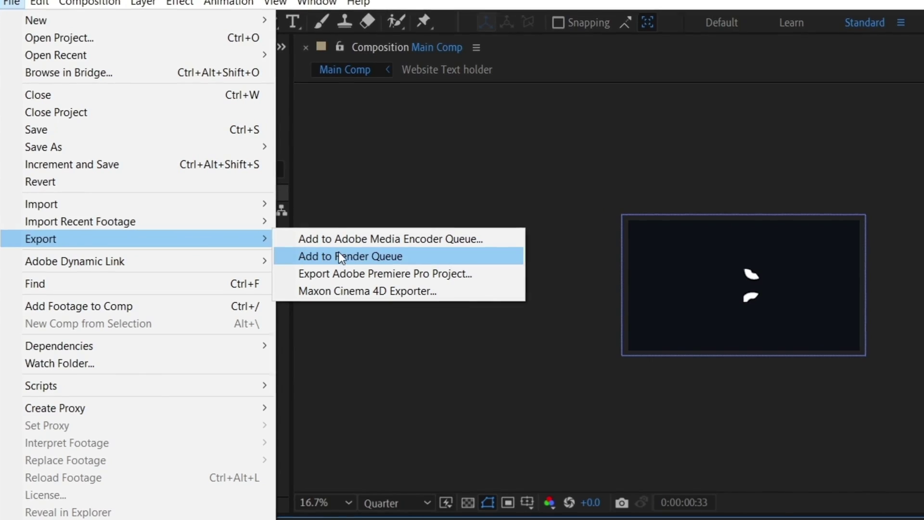
click(394, 237)
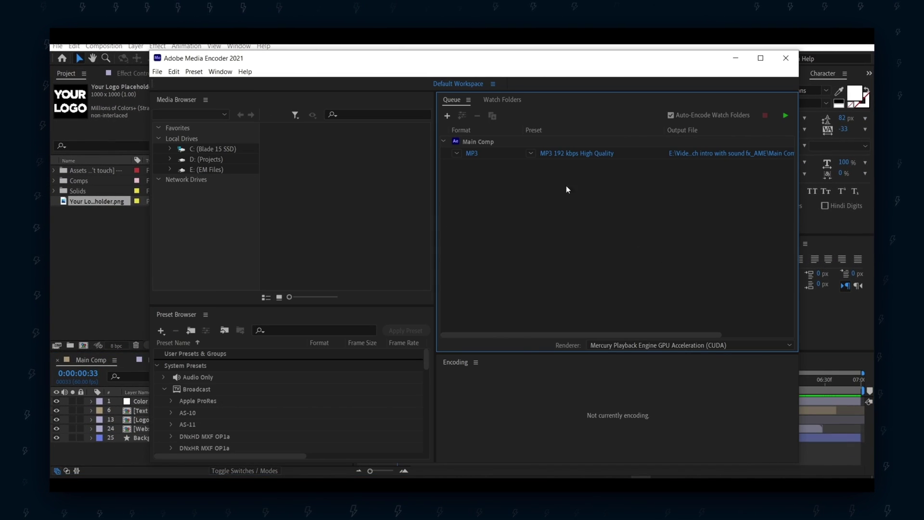
Set the Main Comp export format to H.264 with the Match Source - High bitrate preset
click(482, 153)
click(578, 115)
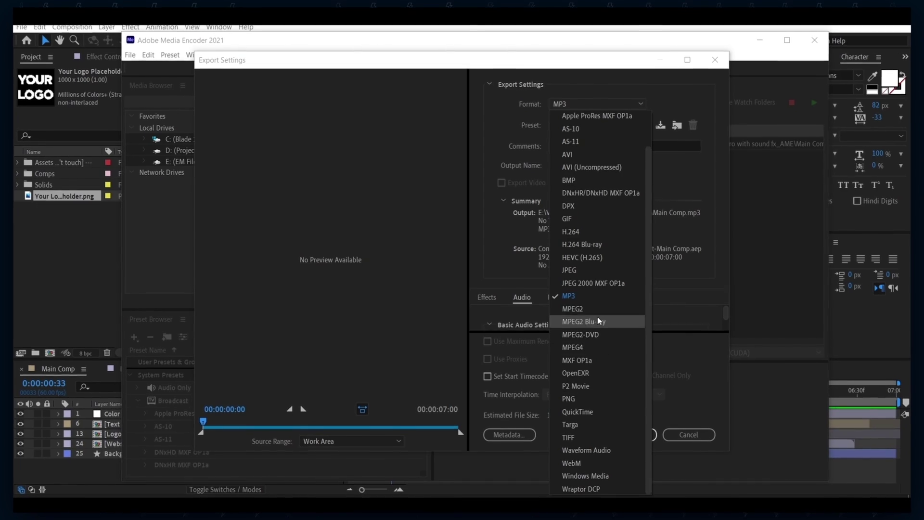
click(583, 102)
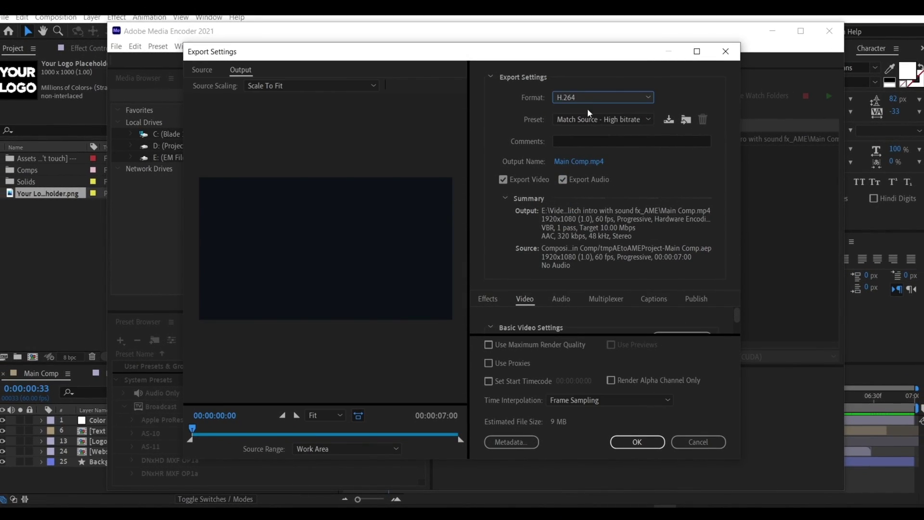
click(589, 116)
click(605, 148)
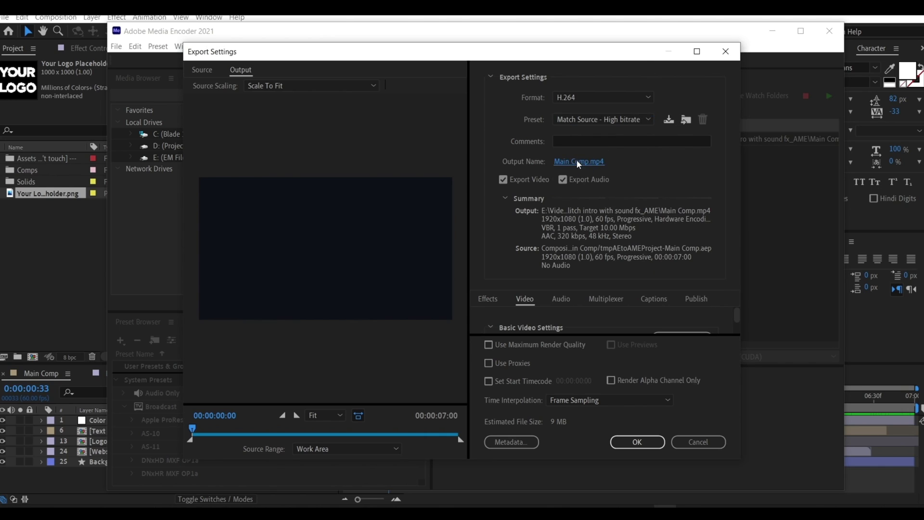
Name the output file glitch intro.mp4
click(577, 160)
text(glitch ntr)
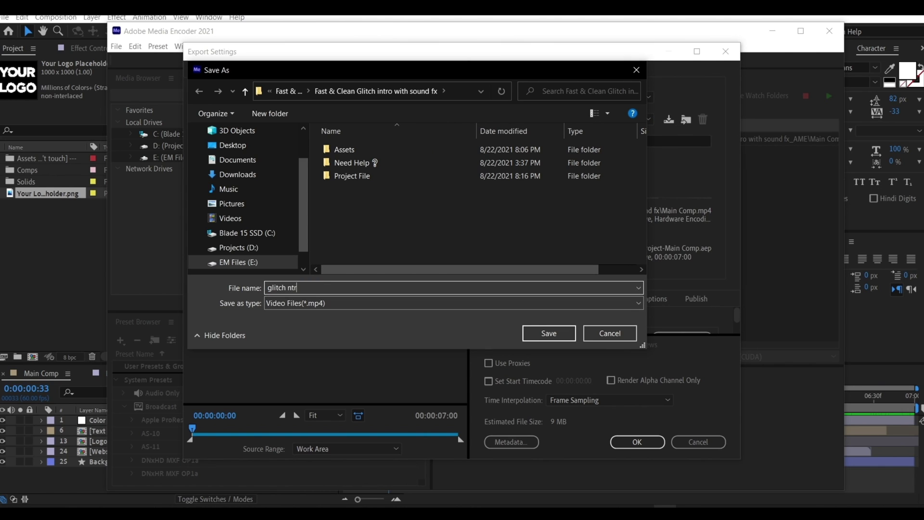
key(BackSpace)
text(intro)
key(Return)
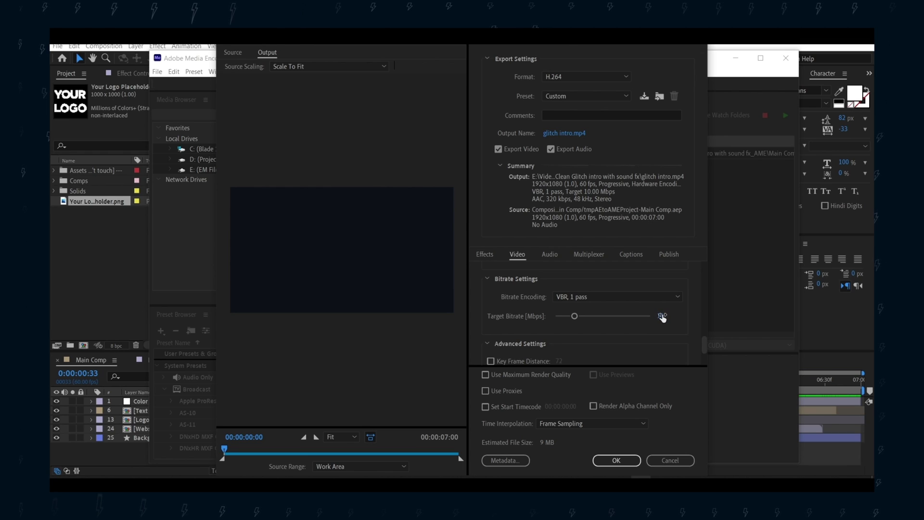
Set the target bitrate to 10 Mbps, enable Use Maximum Render Quality, and apply the settings
click(661, 316)
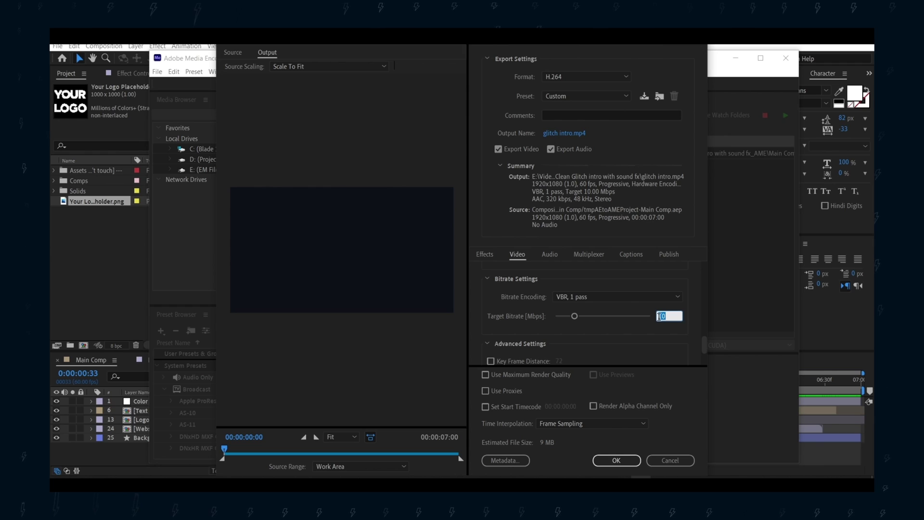
click(486, 375)
click(486, 391)
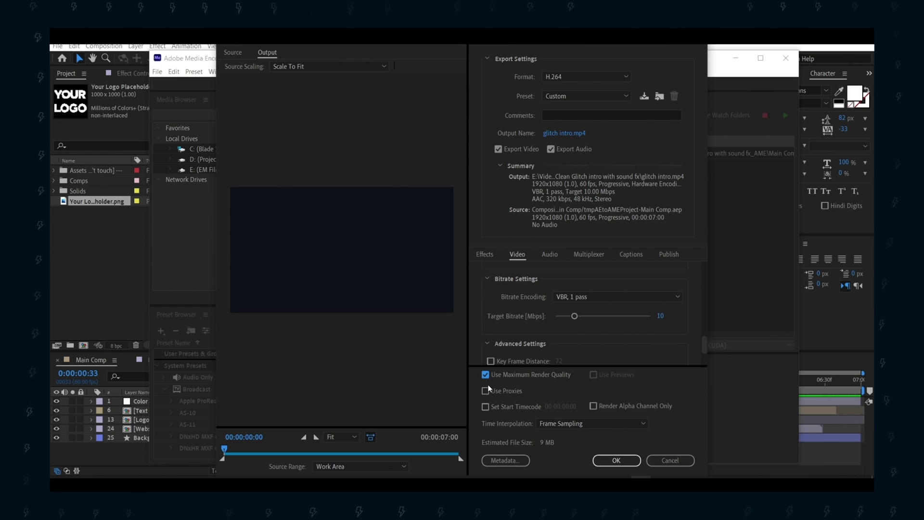
click(613, 460)
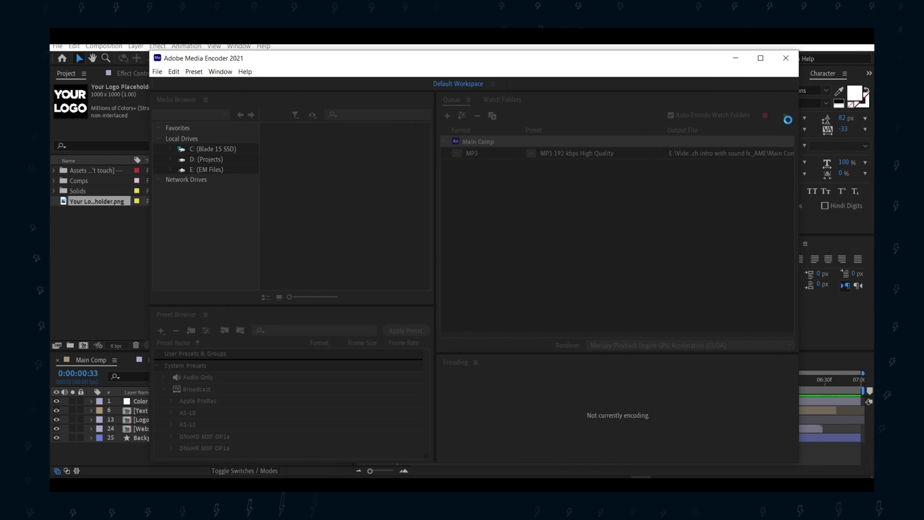
Encode Main Comp to glitch intro.mp4 in Media Encoder and view it beside glitch intro.mov
click(785, 116)
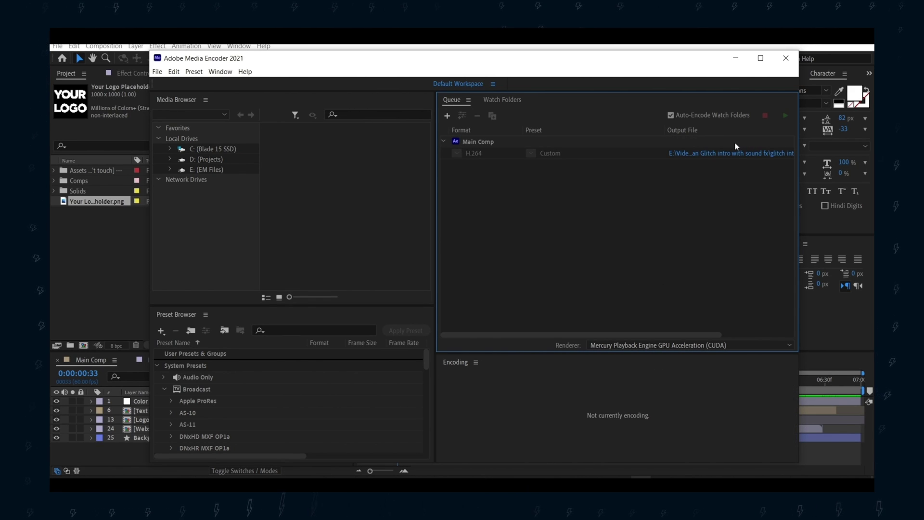
click(721, 152)
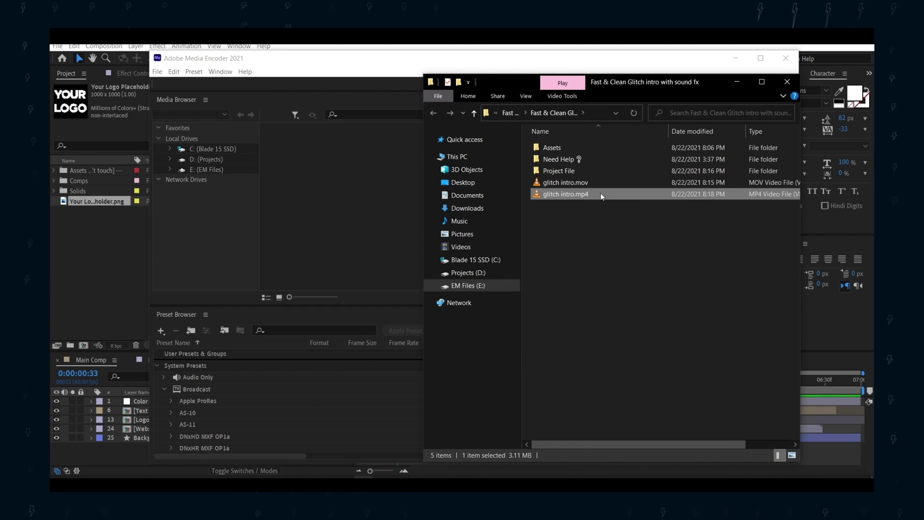
click(761, 81)
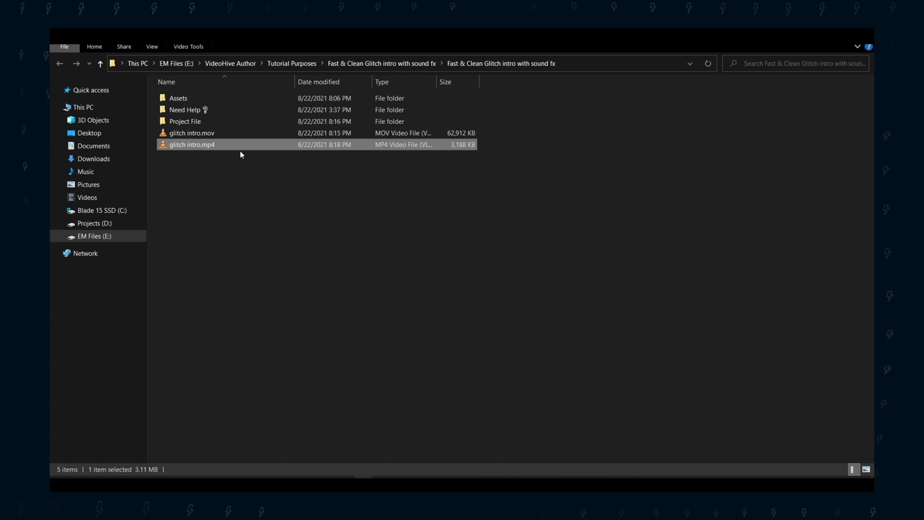